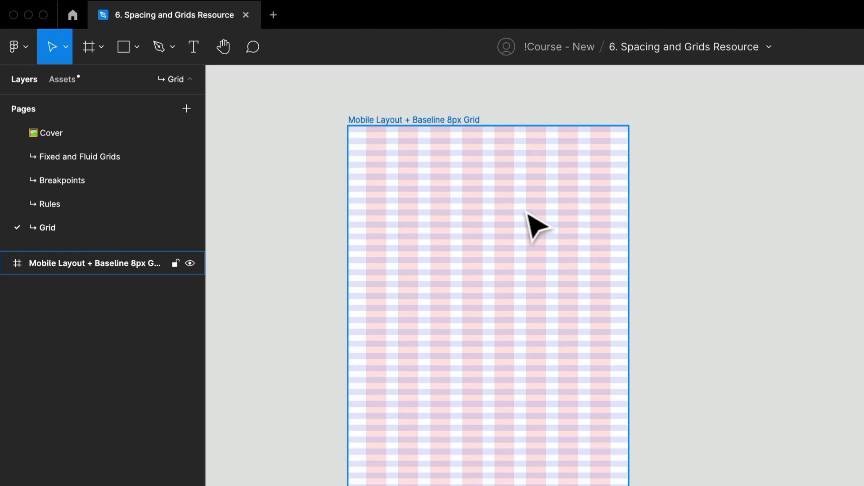
# Create an iPhone 13 / 13 Pro frame (390 × 844) in the empty canvas area beside the existing baseline grid frame.
pyautogui.press('Escape')
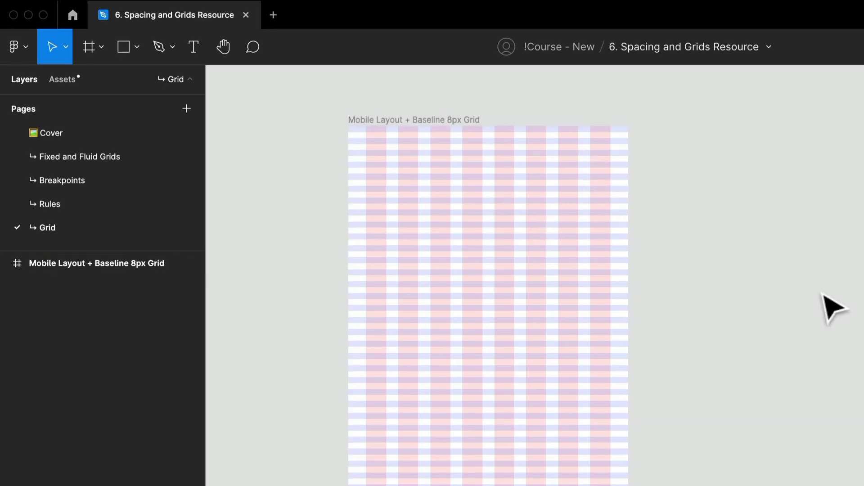
pyautogui.moveTo(833, 305); pyautogui.dragTo(666, 276)
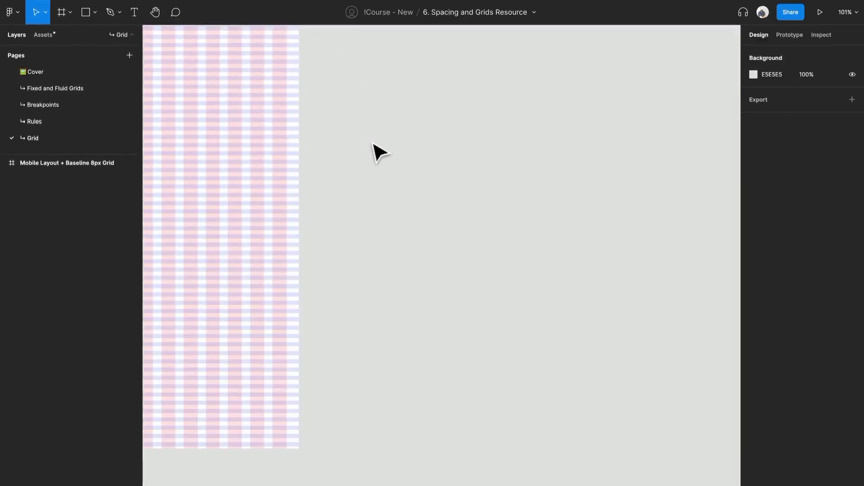
pyautogui.moveTo(374, 150); pyautogui.dragTo(319, 176)
pyautogui.press('f')
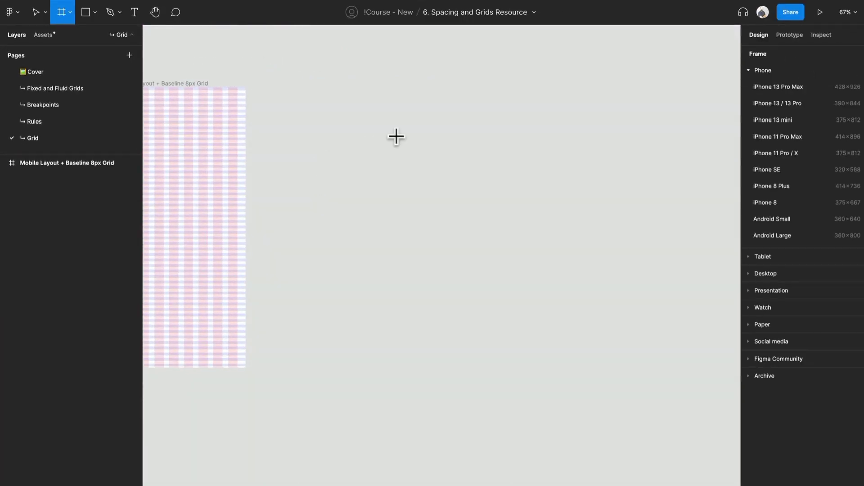
pyautogui.click(820, 102)
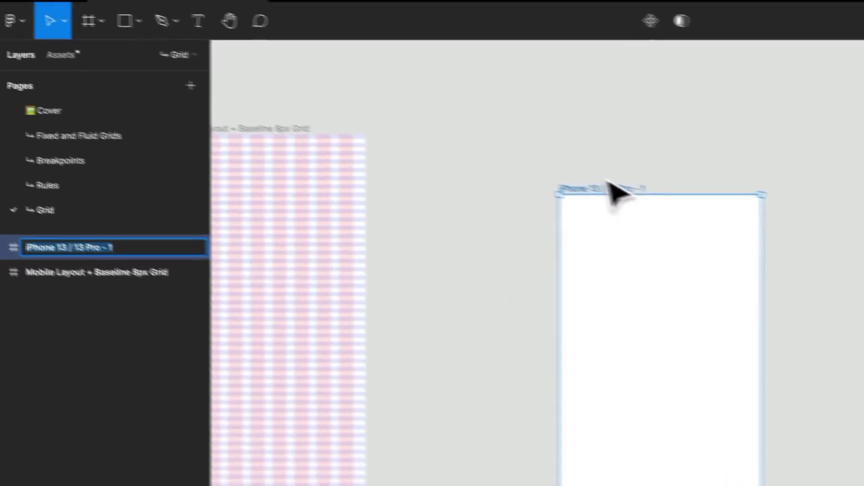
# Rename the new phone frame "Mobile Layout Grid" and move it up level with the existing grid frame's top, at Y -406.
pyautogui.hotkey('ctrl', 'r')
pyautogui.write('Mob')
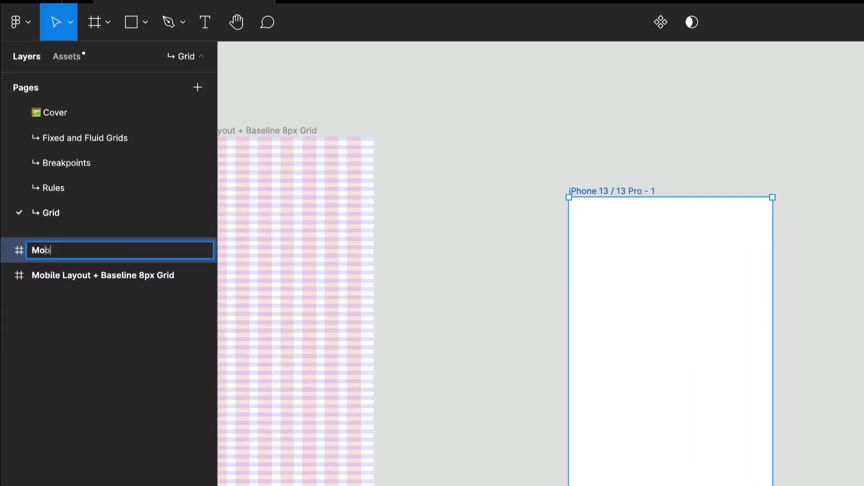
pyautogui.write('ile Layout Grid')
pyautogui.press('Return')
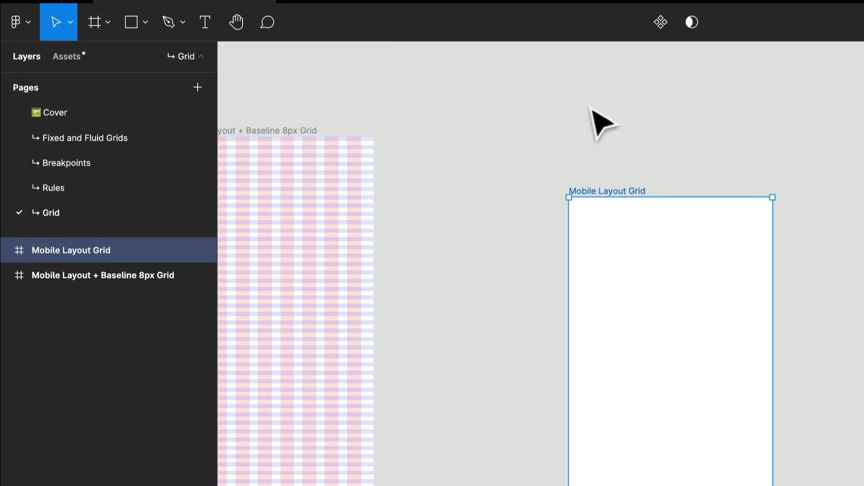
pyautogui.moveTo(637, 186); pyautogui.dragTo(624, 133)
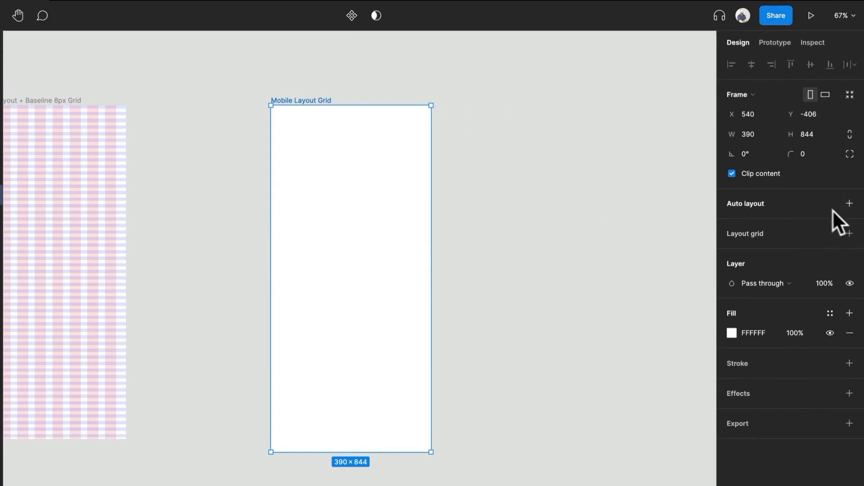
# Add a layout grid to the Mobile Layout Grid frame and change its type to Columns.
pyautogui.click(849, 233)
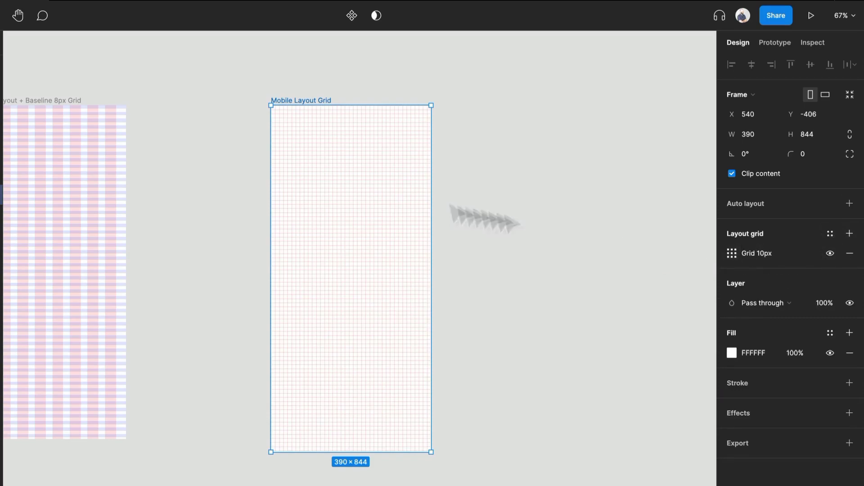
pyautogui.click(731, 253)
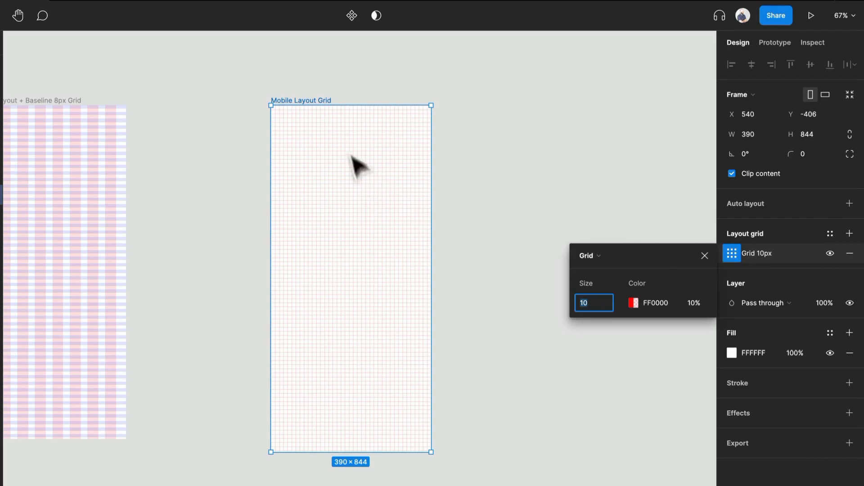
pyautogui.click(603, 255)
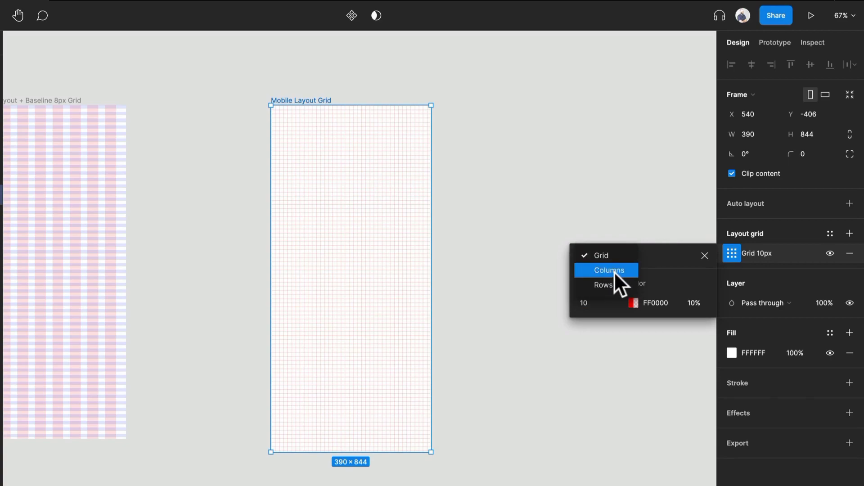
pyautogui.click(614, 271)
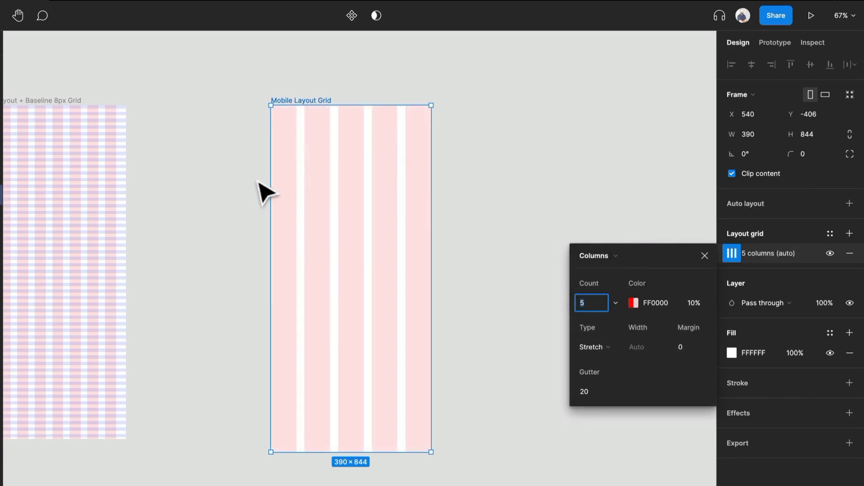
# Set the column count of the frame's layout grid to 8.
pyautogui.hscroll(-3, 250, 200)
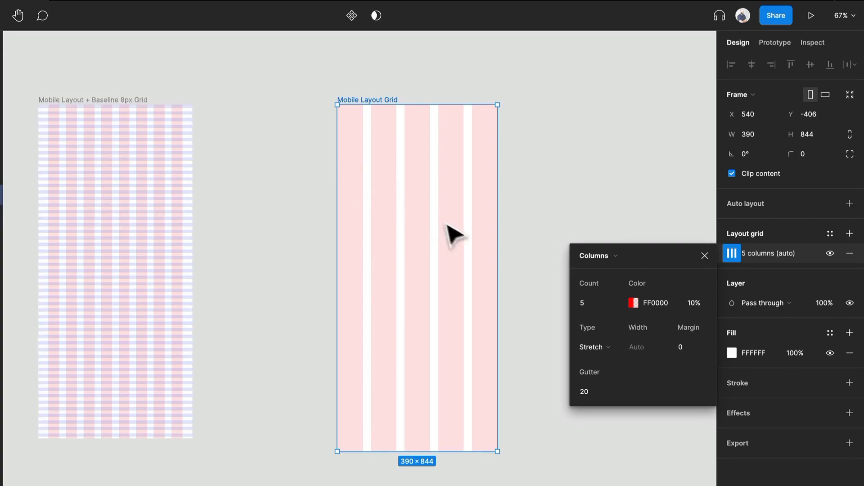
pyautogui.click(589, 301)
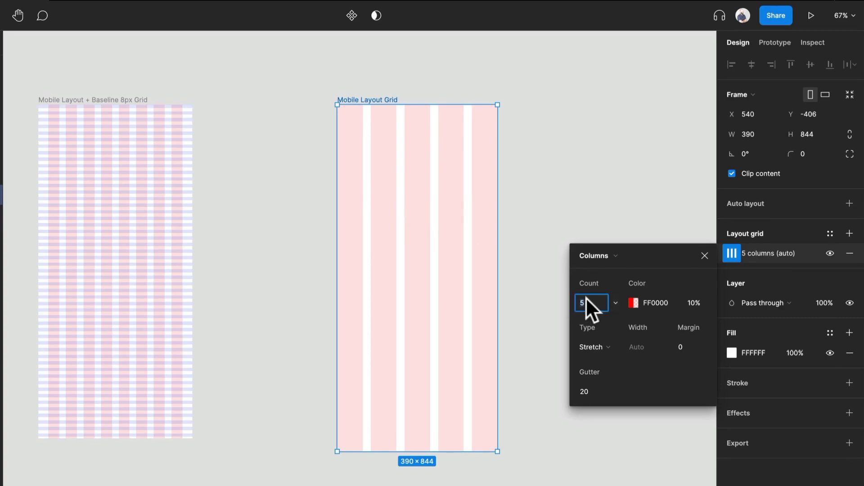
pyautogui.write('8')
pyautogui.press('Return')
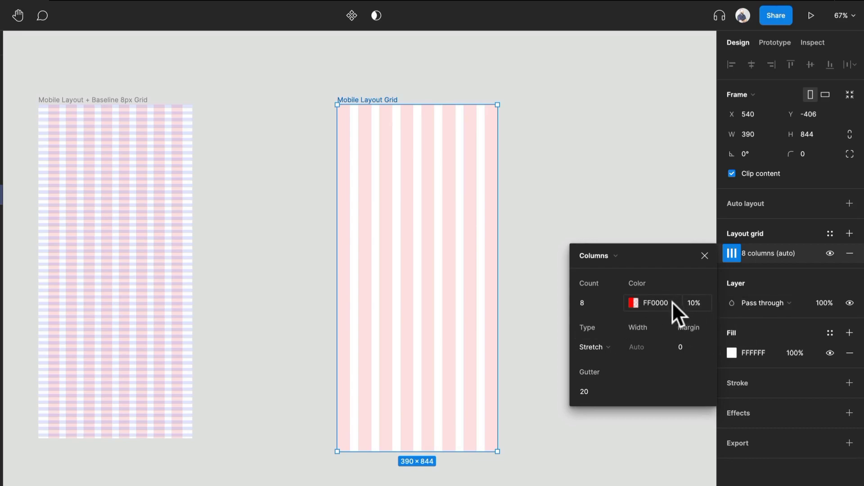
# Change the column grid's colour to purple 7000FF, keeping the 10% opacity.
pyautogui.click(637, 301)
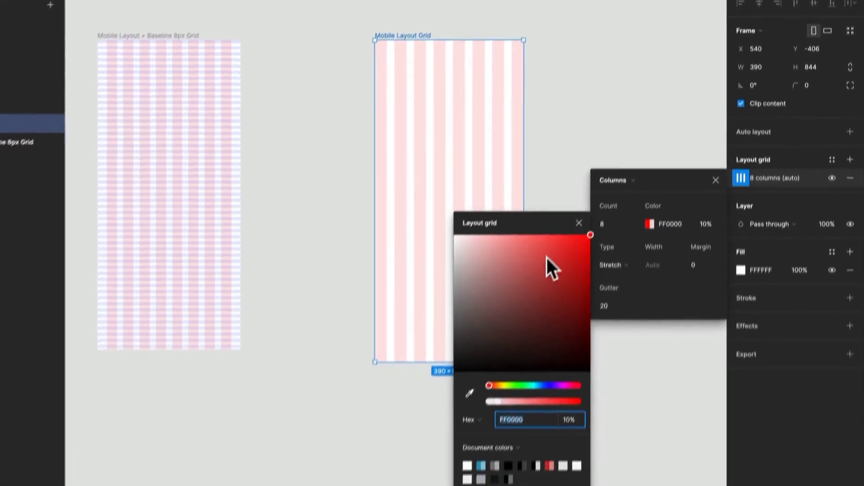
pyautogui.moveTo(547, 257); pyautogui.dragTo(579, 229)
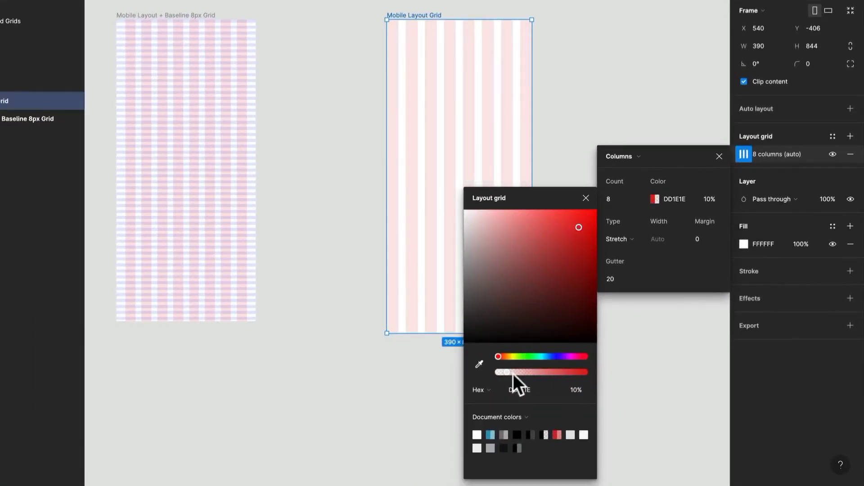
pyautogui.moveTo(544, 358); pyautogui.dragTo(566, 356)
pyautogui.moveTo(567, 231); pyautogui.dragTo(594, 244)
pyautogui.moveTo(556, 356); pyautogui.dragTo(563, 356)
pyautogui.moveTo(587, 249); pyautogui.dragTo(598, 198)
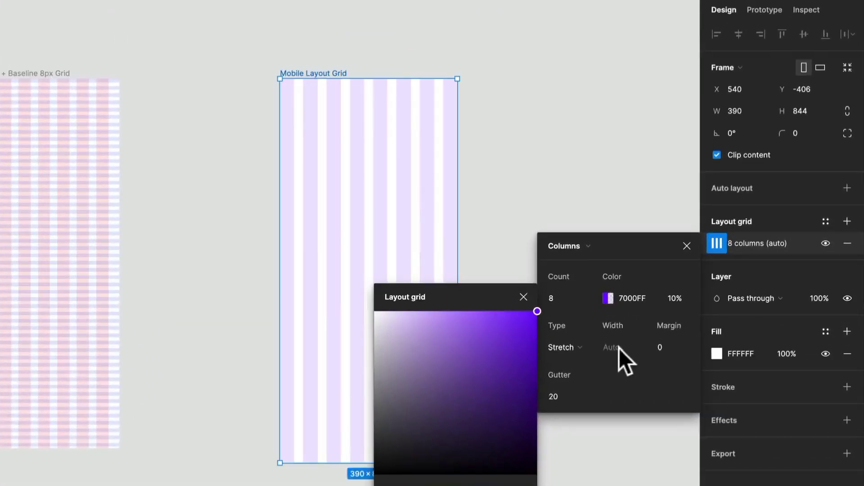
# Try widening the Mobile Layout Grid frame from its right edge to test the stretching columns, and undo the resize.
pyautogui.click(376, 73)
pyautogui.click(340, 81)
pyautogui.moveTo(461, 132); pyautogui.dragTo(583, 167)
pyautogui.hotkey('ctrl', 'z')
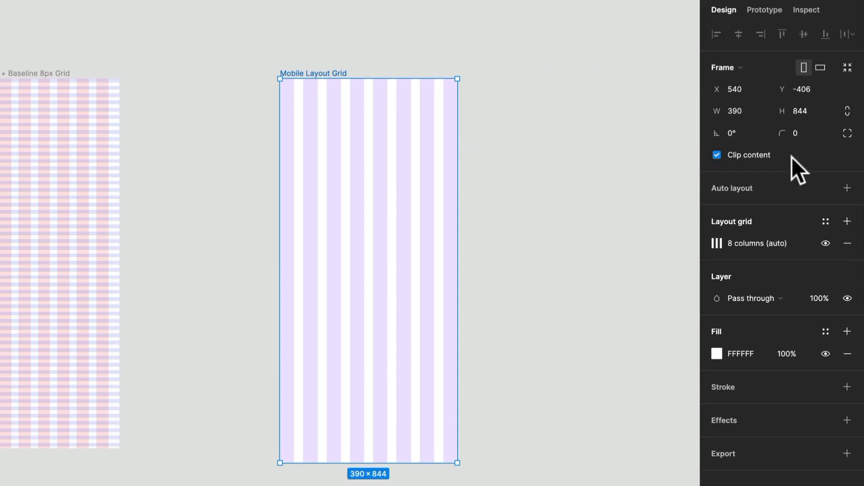
# Set the margin of the 8-column layout grid to 24.
pyautogui.click(717, 244)
pyautogui.click(669, 348)
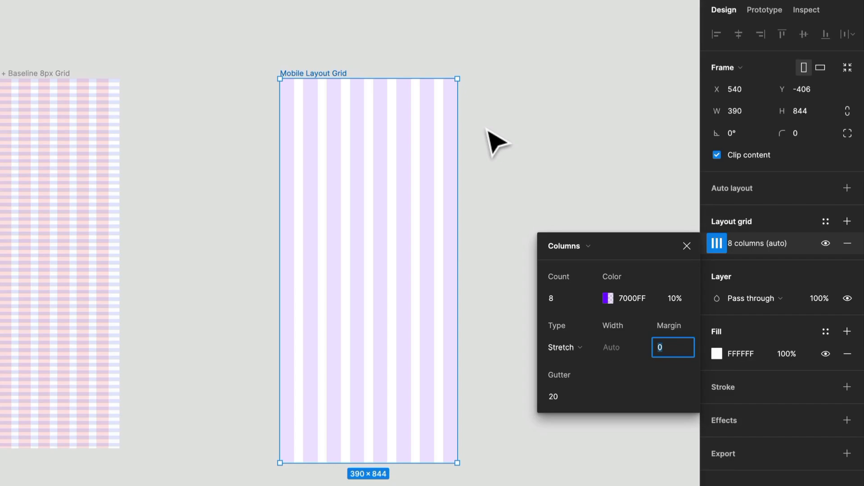
pyautogui.write('20')
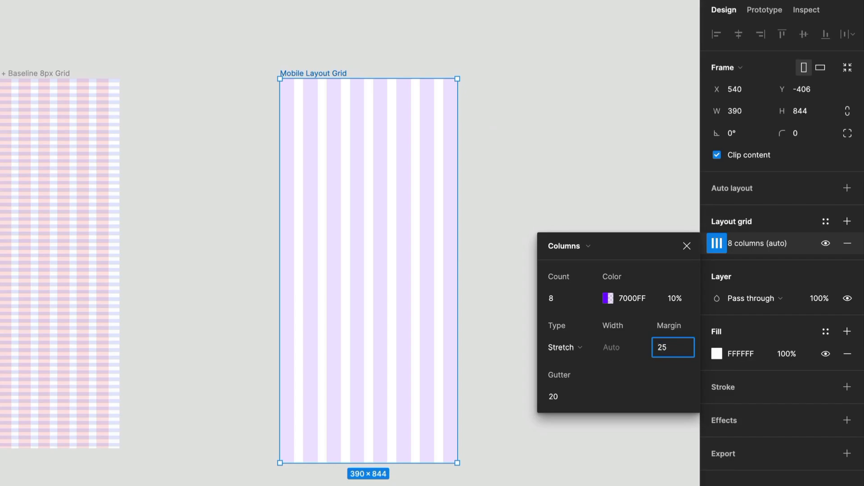
pyautogui.press('BackSpace')
pyautogui.write('4')
pyautogui.press('Return')
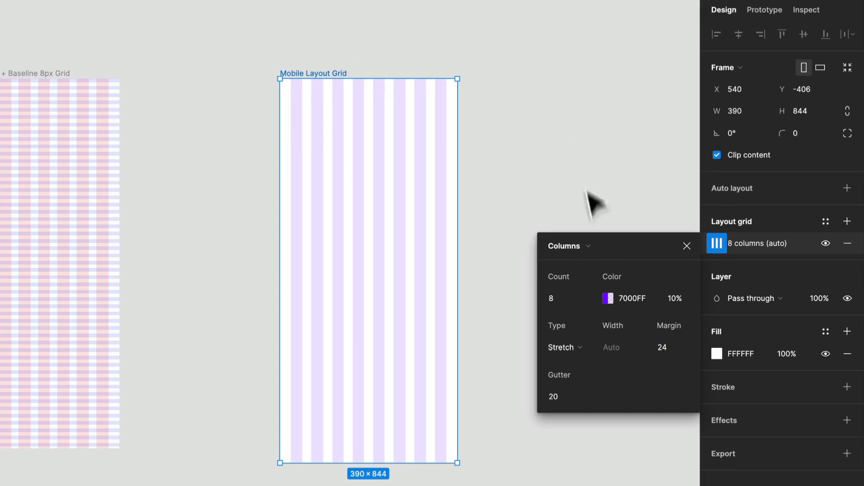
# Set the gutter of the 8-column layout grid to 16 and close the grid settings.
pyautogui.click(562, 396)
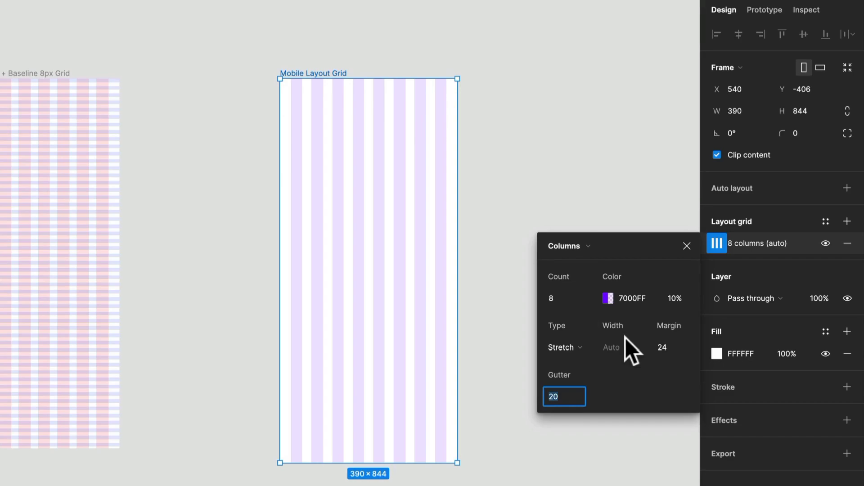
pyautogui.write('16')
pyautogui.press('Return')
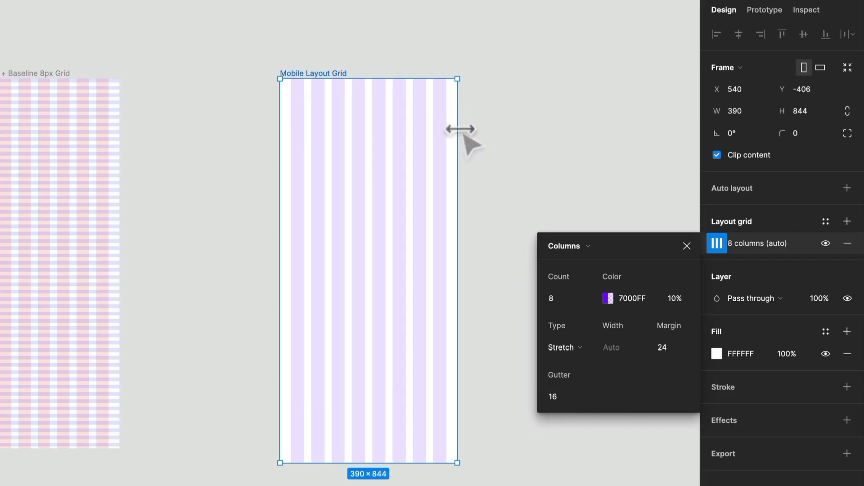
pyautogui.click(554, 189)
# Save the Mobile Layout Grid frame's column grid as a new grid style named "Mobile/8 Col".
pyautogui.click(333, 82)
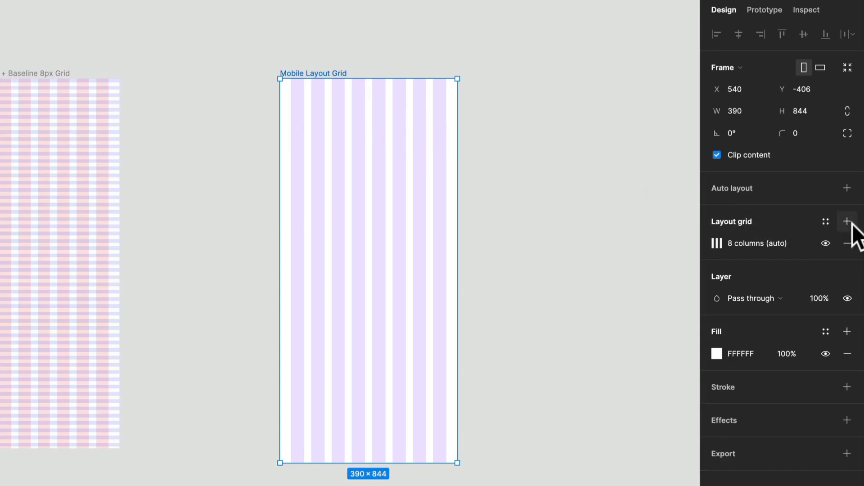
pyautogui.click(829, 223)
pyautogui.click(841, 245)
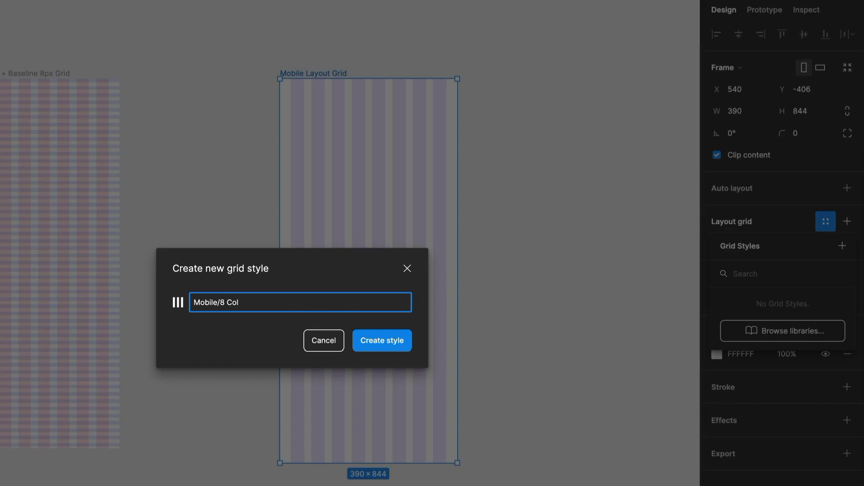
pyautogui.press('Return')
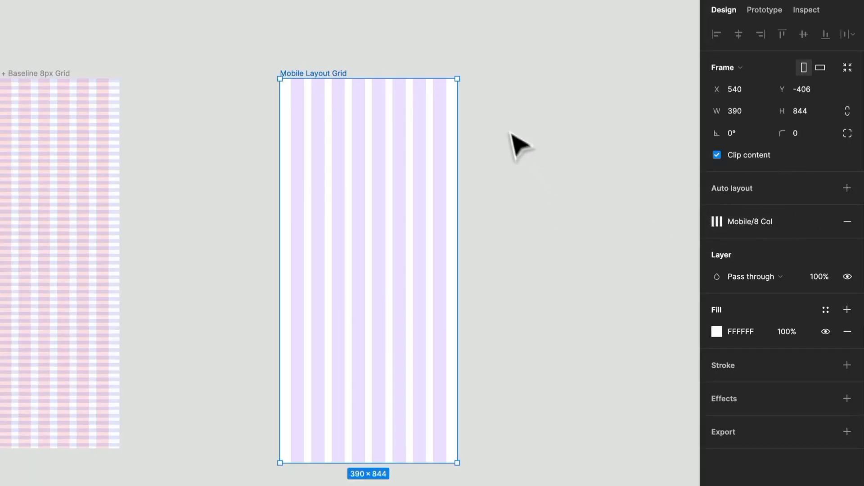
# Duplicate the Mobile Layout Grid frame and detach the Mobile/8 Col grid style from the copy.
pyautogui.moveTo(507, 126); pyautogui.dragTo(308, 101)
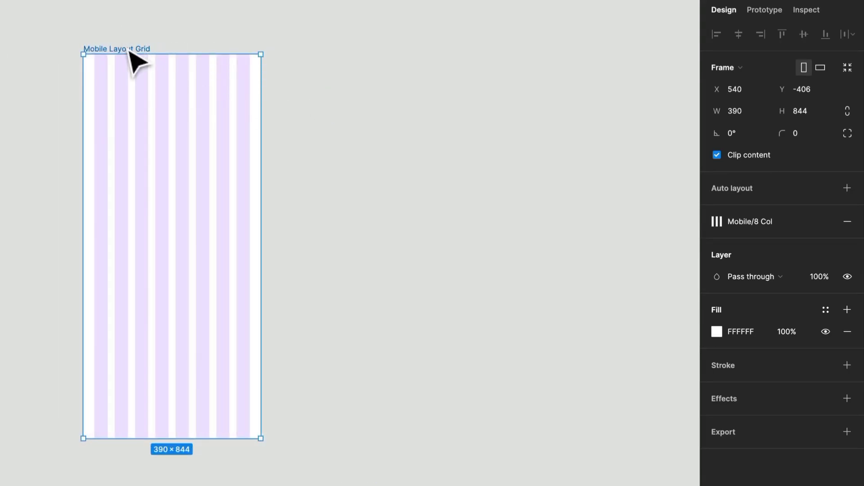
pyautogui.hotkey('ctrl', 'd')
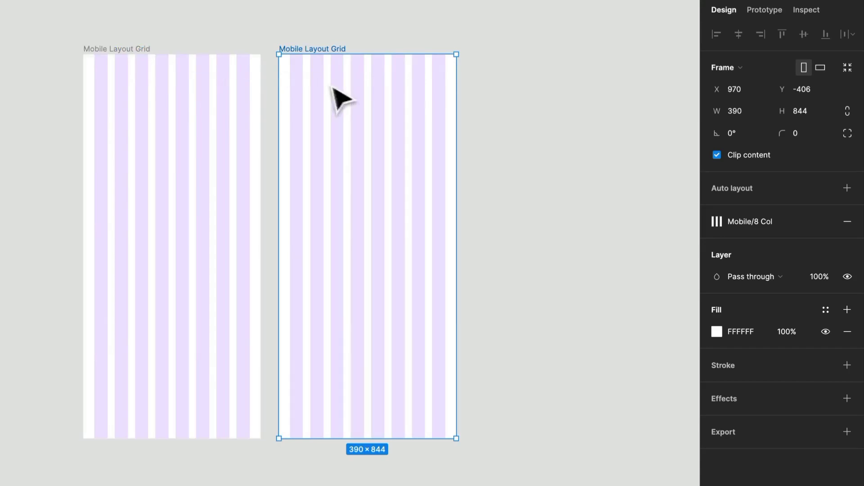
pyautogui.moveTo(559, 139); pyautogui.dragTo(358, 166)
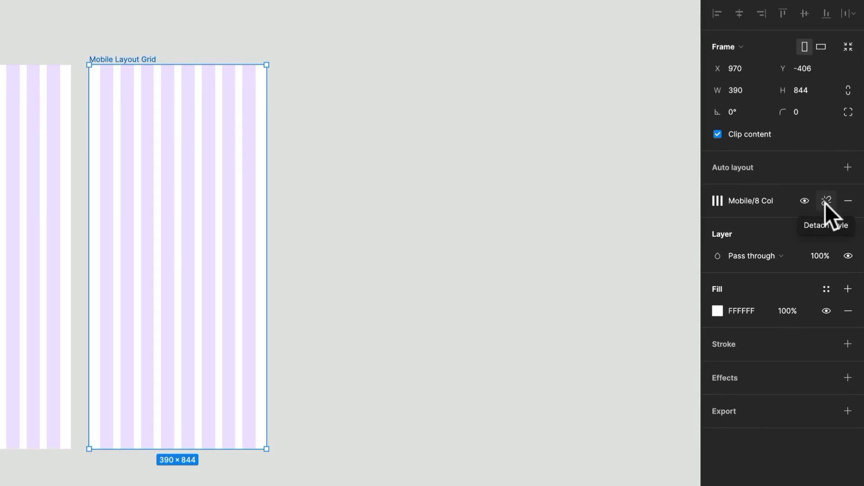
pyautogui.click(825, 202)
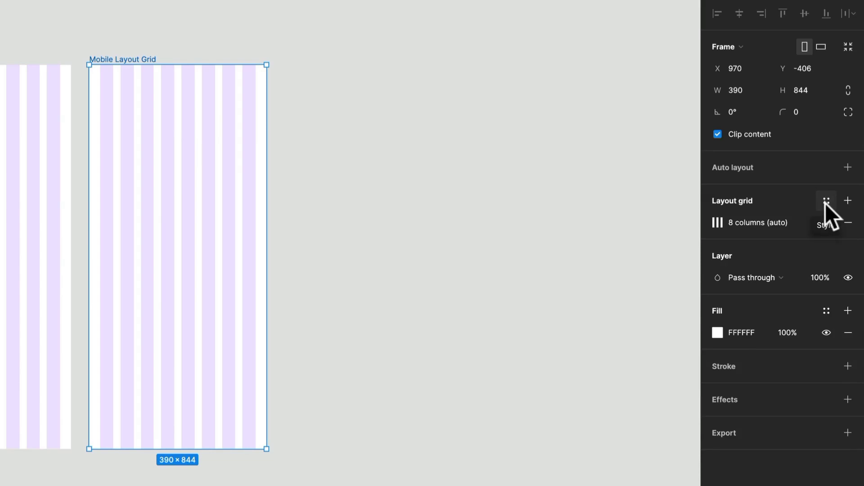
# Add a second layout grid to the duplicated Mobile Layout Grid frame and change its type to Rows.
pyautogui.moveTo(99, 314); pyautogui.dragTo(494, 324)
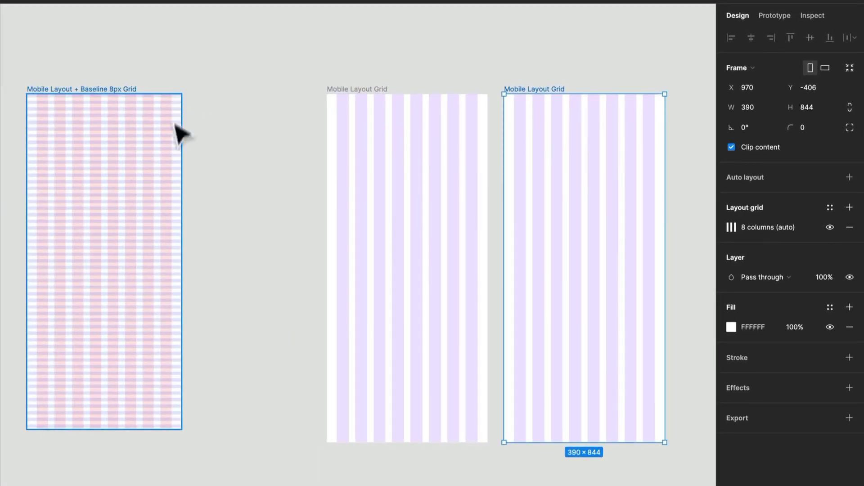
pyautogui.moveTo(522, 253); pyautogui.dragTo(369, 238)
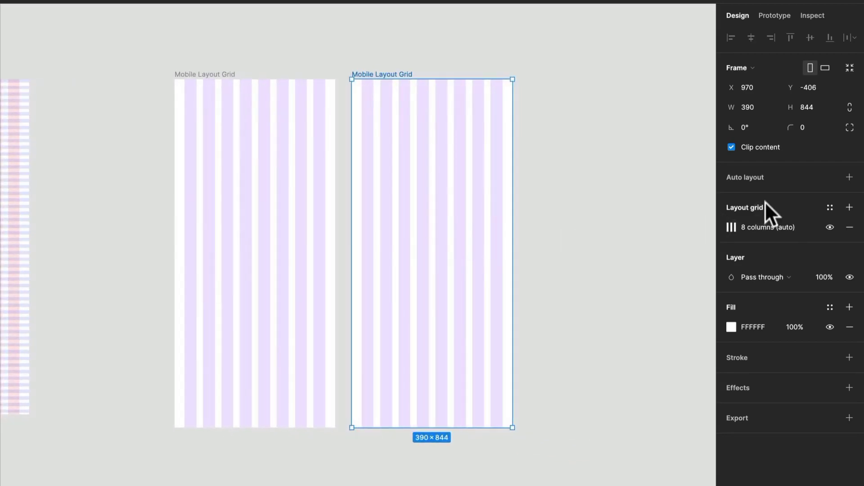
pyautogui.click(850, 207)
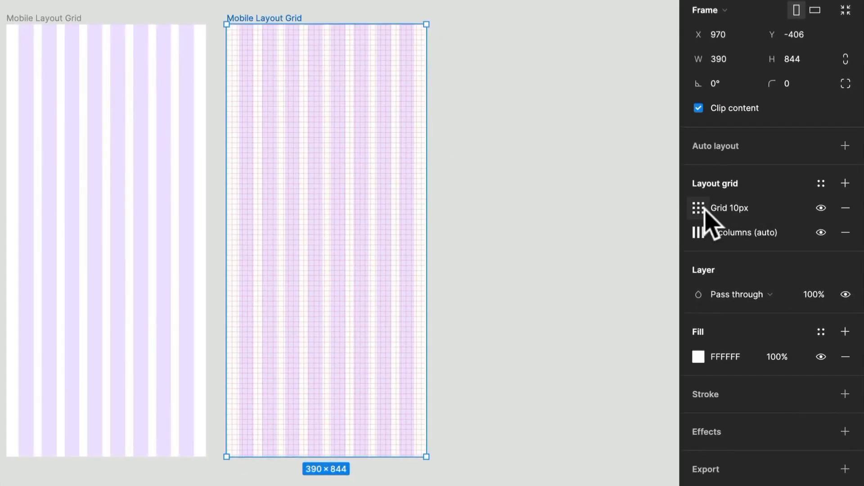
pyautogui.click(699, 208)
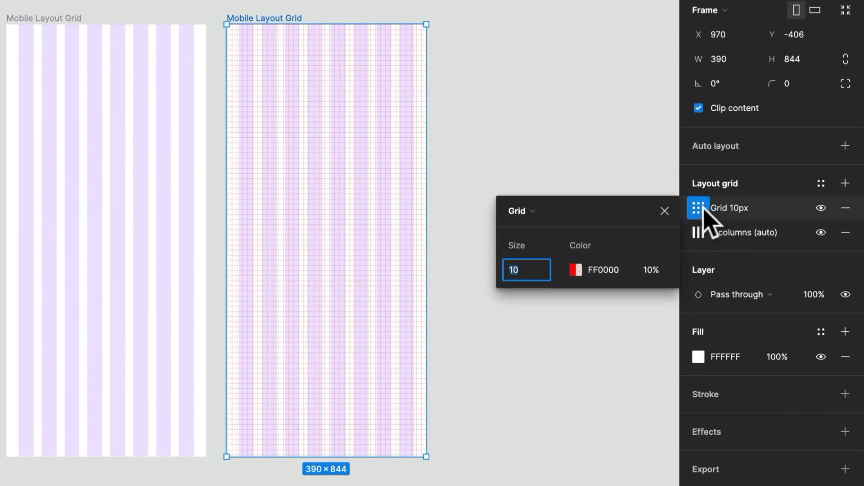
pyautogui.click(531, 210)
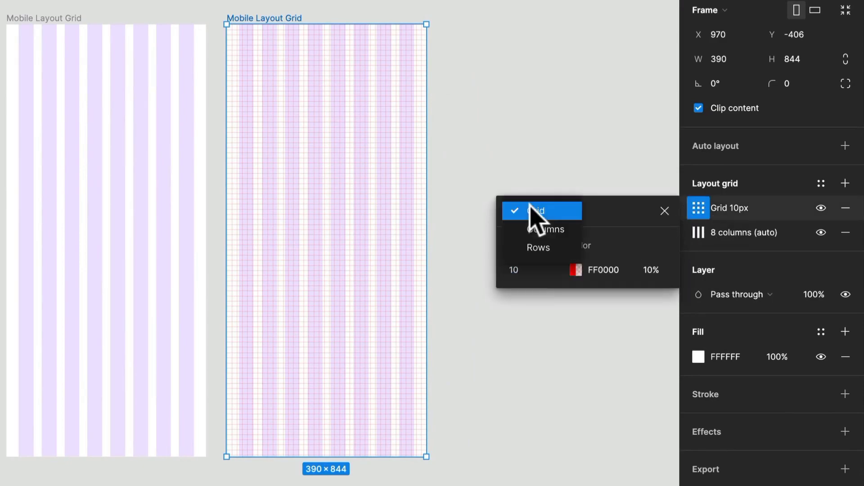
pyautogui.click(554, 247)
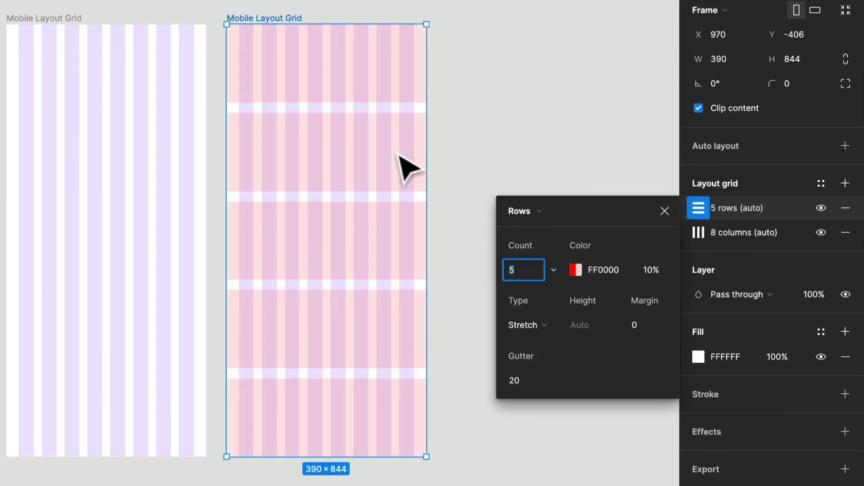
# Set the rows grid's count to Auto and its alignment type to Top.
pyautogui.click(554, 270)
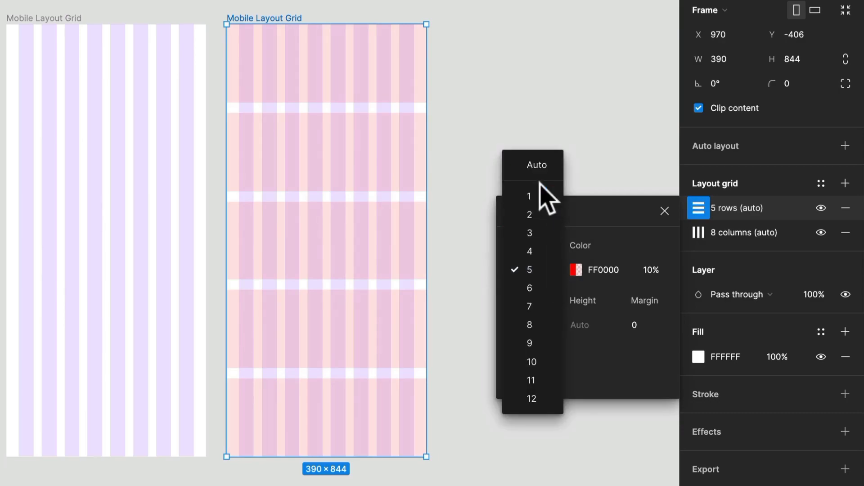
pyautogui.click(540, 171)
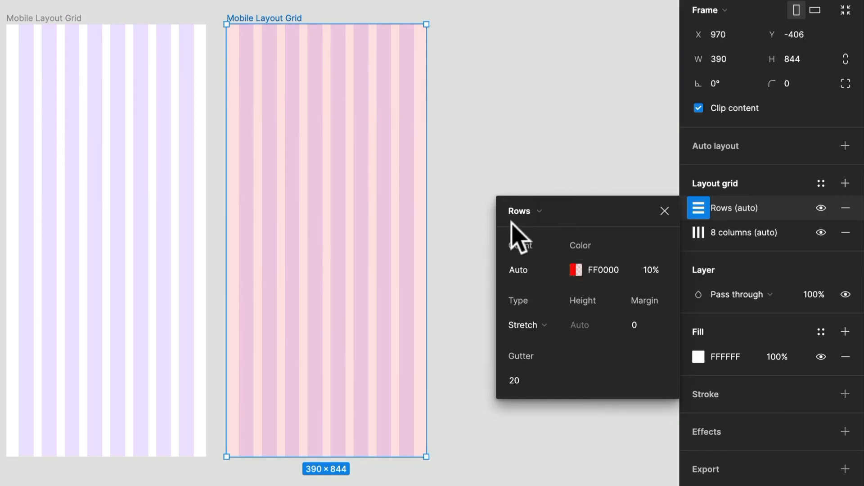
pyautogui.scroll(5, 500, 135)
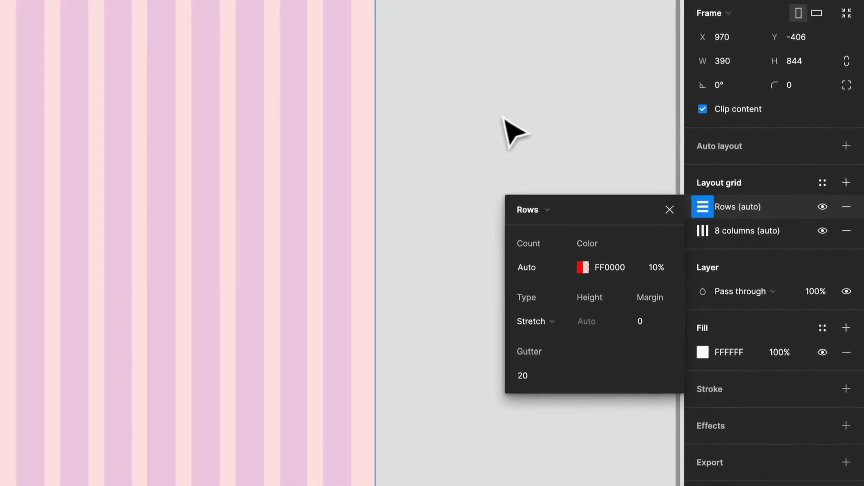
pyautogui.scroll(-1, 503, 118)
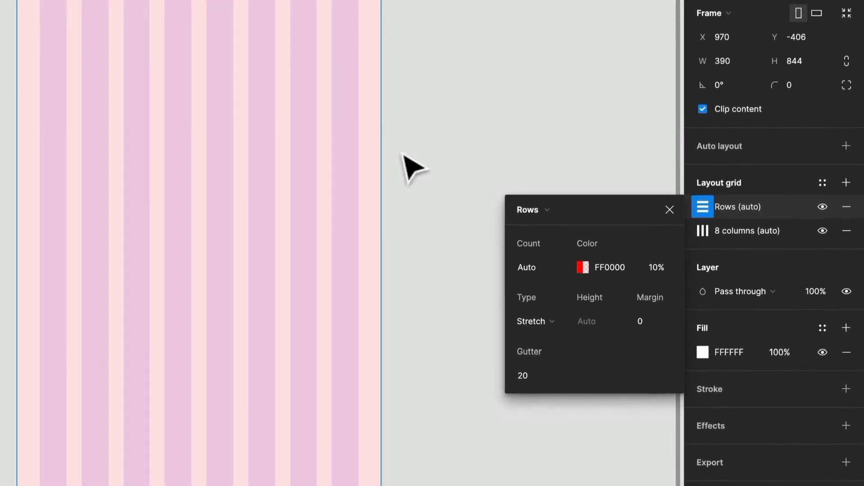
pyautogui.click(546, 322)
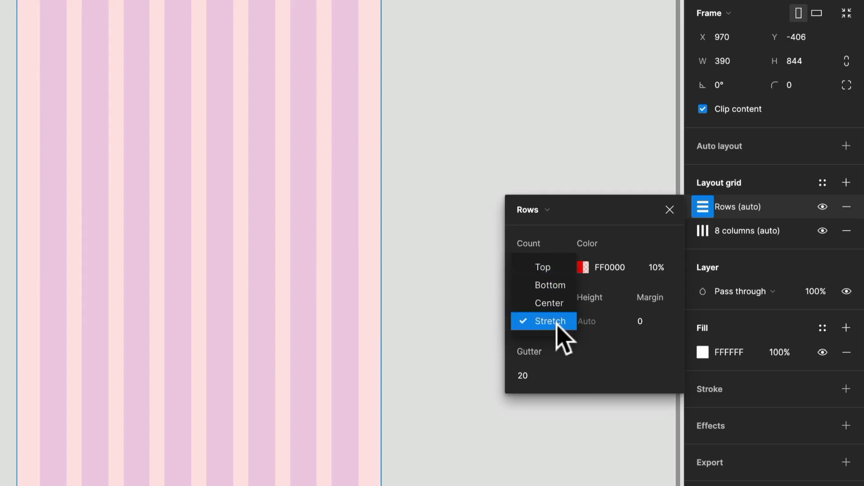
pyautogui.click(558, 269)
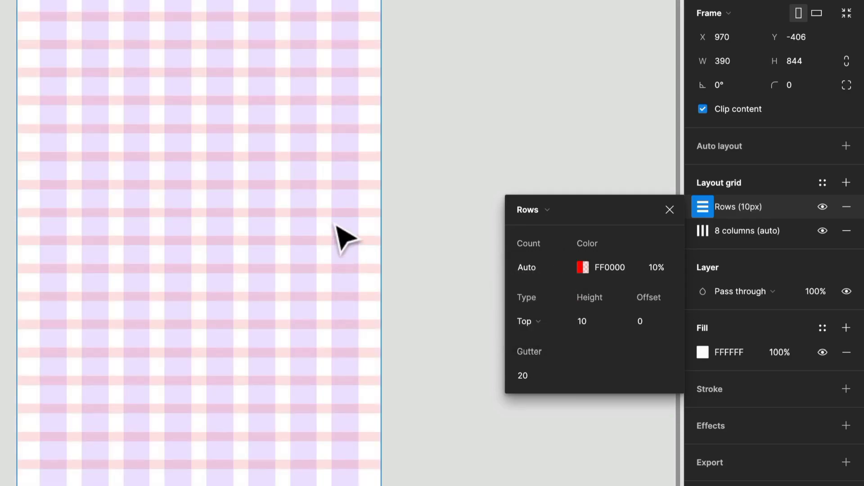
# Set both the gutter and the height of the rows grid to 8.
pyautogui.click(528, 374)
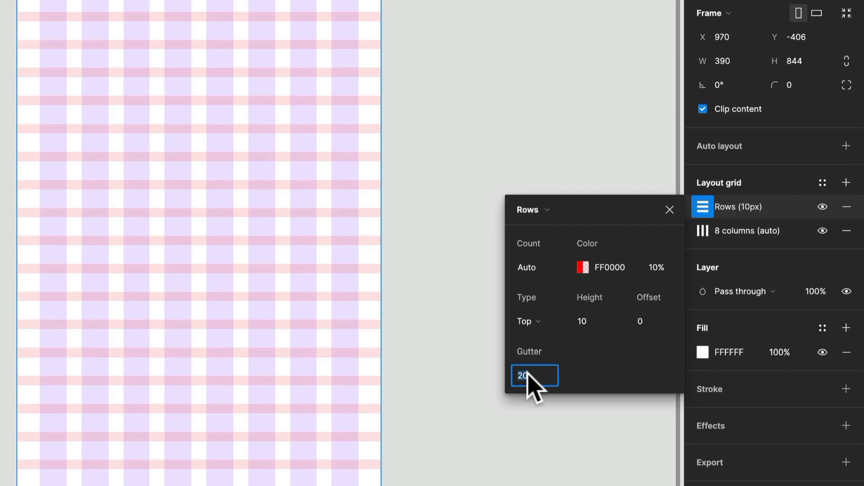
pyautogui.write('8')
pyautogui.click(602, 317)
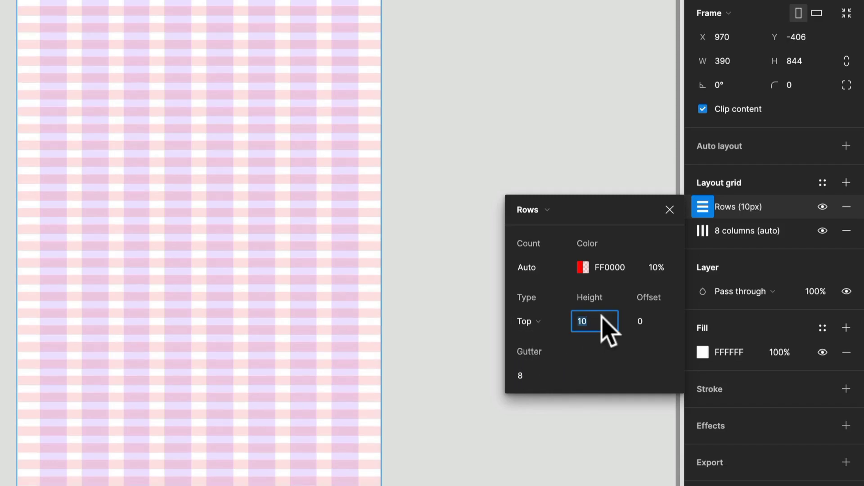
pyautogui.write('30')
pyautogui.press('Return')
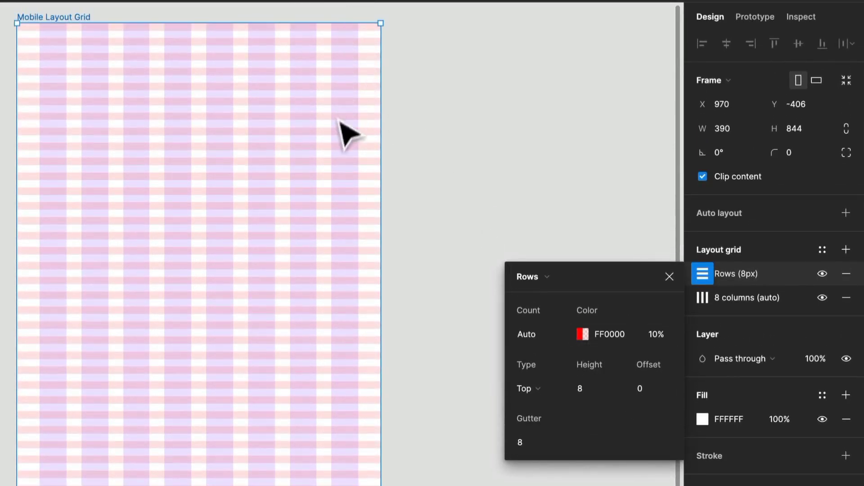
# Try other hues for the rows grid, return to red FF0000, and set its opacity to 20%.
pyautogui.click(583, 334)
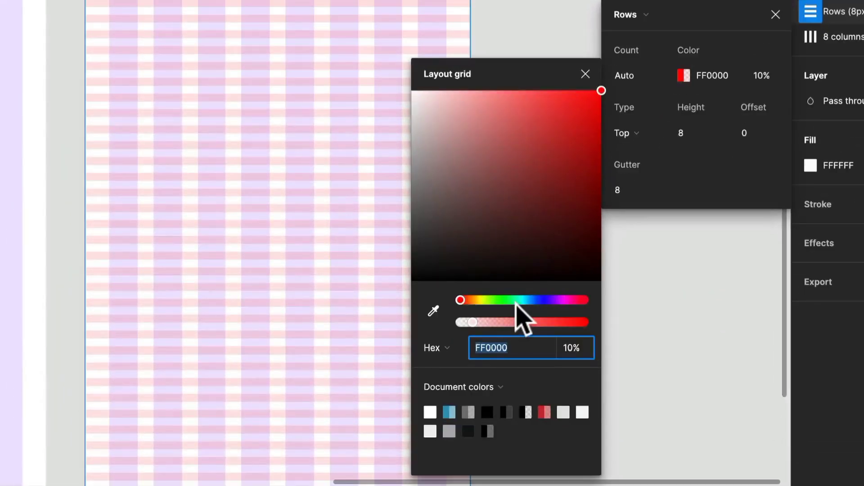
pyautogui.moveTo(472, 431); pyautogui.dragTo(492, 432)
pyautogui.moveTo(542, 301); pyautogui.dragTo(458, 306)
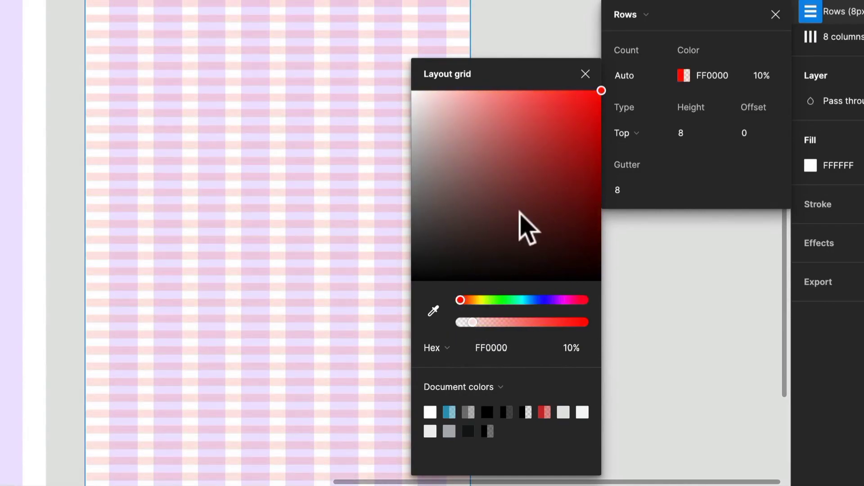
pyautogui.click(766, 76)
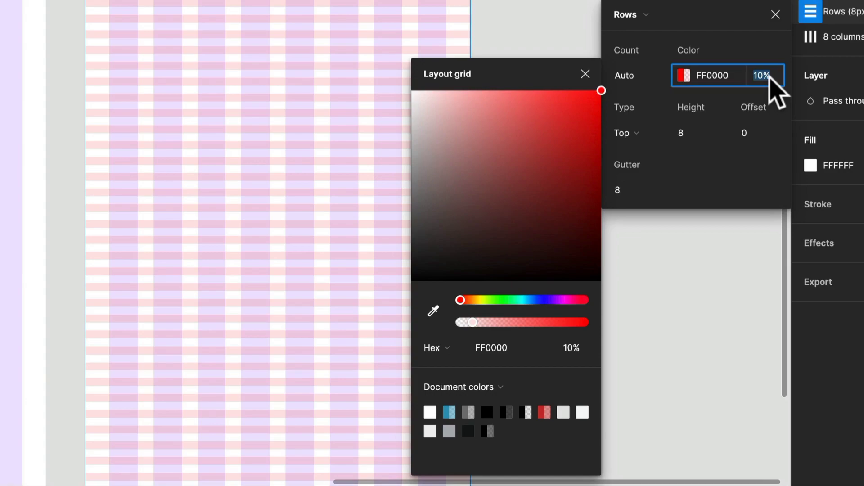
pyautogui.write('20')
pyautogui.press('Return')
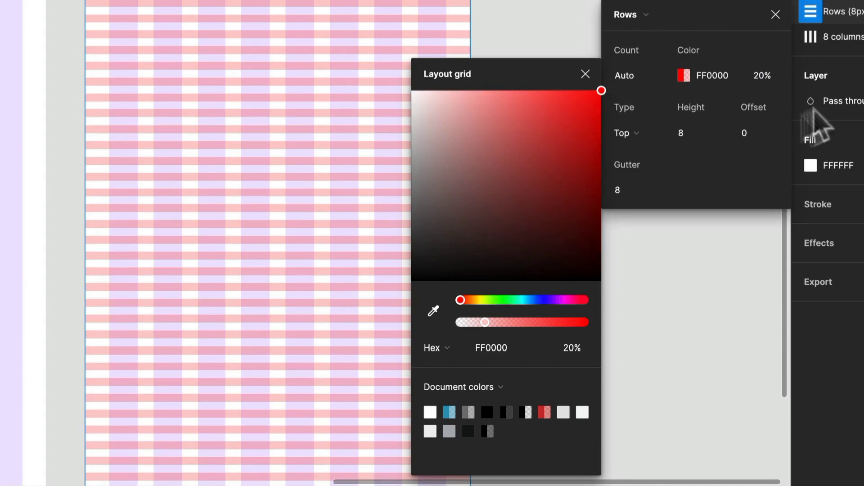
# Change the 8-column grid's color to blue 1400FF and close the grid settings.
pyautogui.click(811, 38)
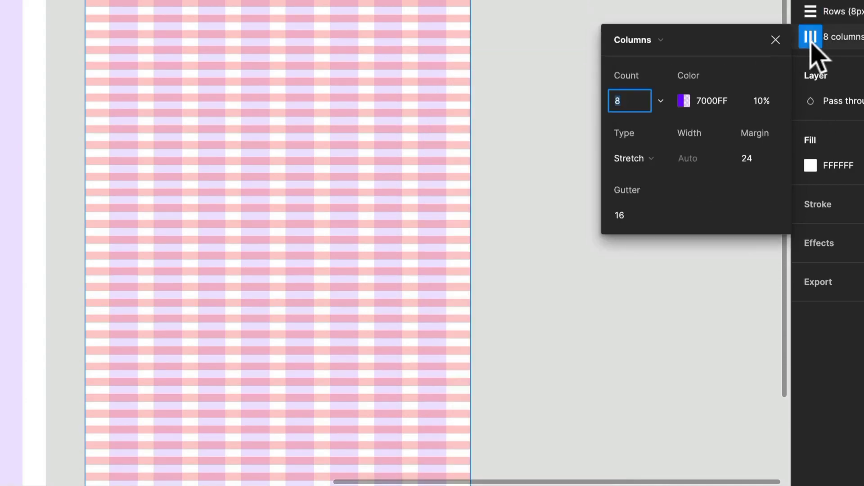
pyautogui.click(685, 100)
pyautogui.moveTo(548, 302)
pyautogui.mouseDown()
pyautogui.moveTo(527, 299)
pyautogui.moveTo(544, 301)
pyautogui.mouseUp()
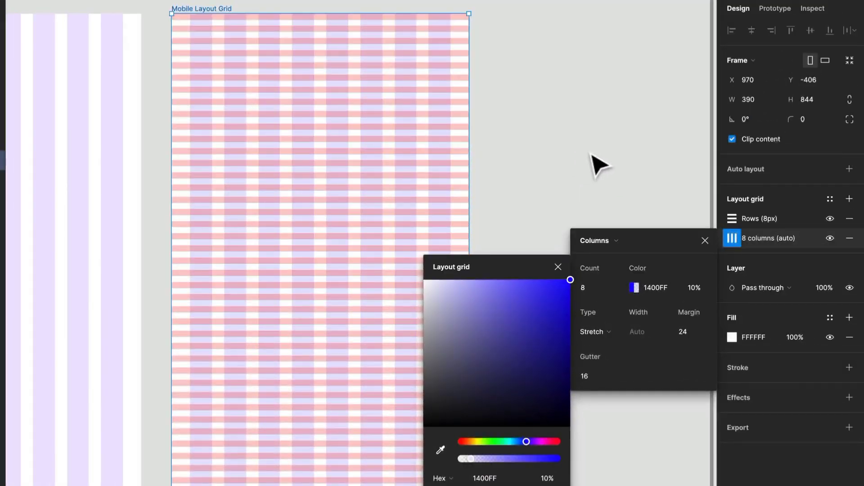
pyautogui.click(599, 165)
# Set the opacity of the 8px rows grid's color to 15% and close its settings.
pyautogui.click(327, 171)
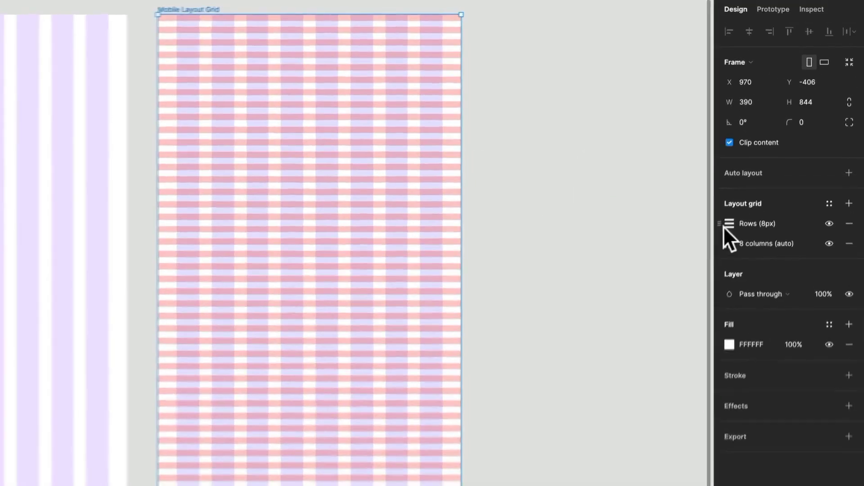
pyautogui.click(731, 220)
pyautogui.click(657, 332)
pyautogui.write('15')
pyautogui.press('Return')
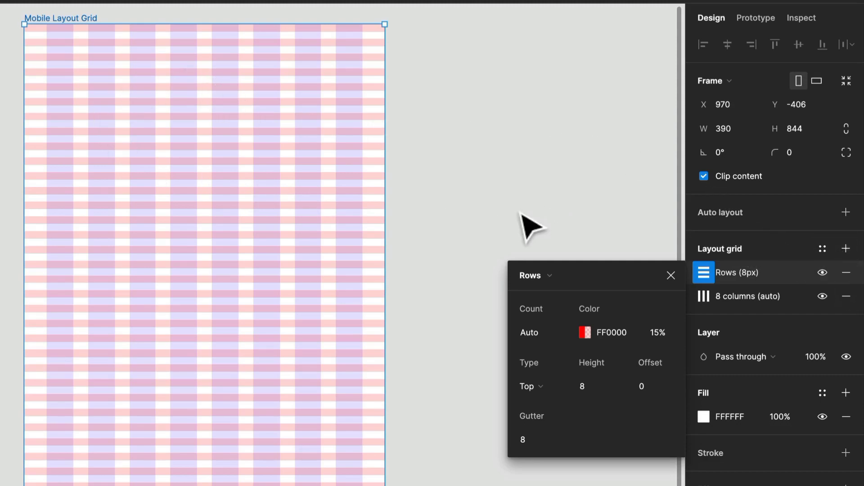
pyautogui.click(532, 228)
# Save the frame's combined row and column grids as a new grid style named "8 Col and 8px Baseline".
pyautogui.click(27, 18)
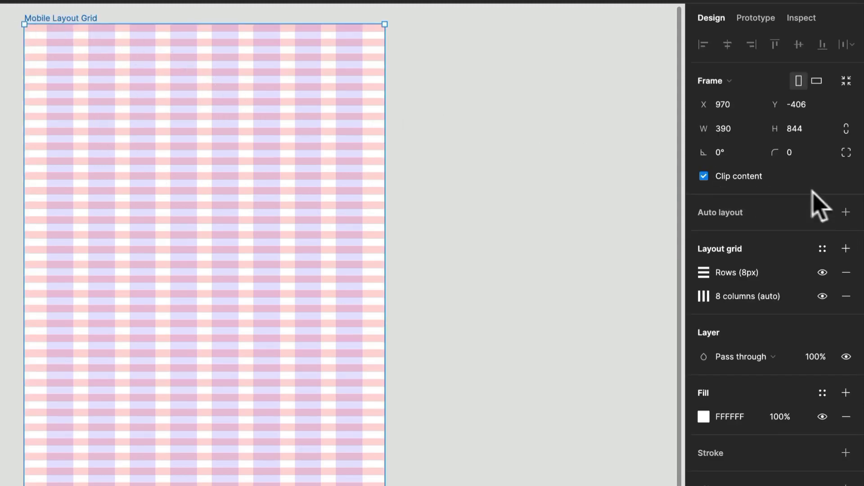
pyautogui.click(827, 248)
pyautogui.click(842, 275)
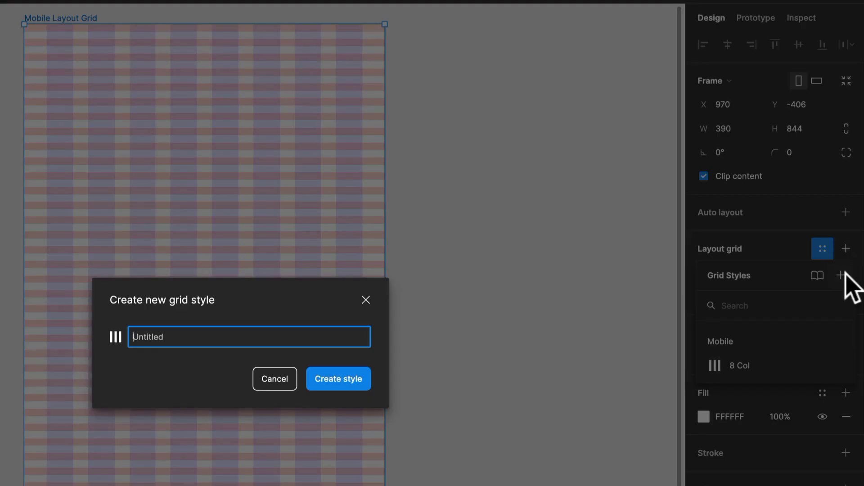
pyautogui.write('8 Col and 8px Baseline')
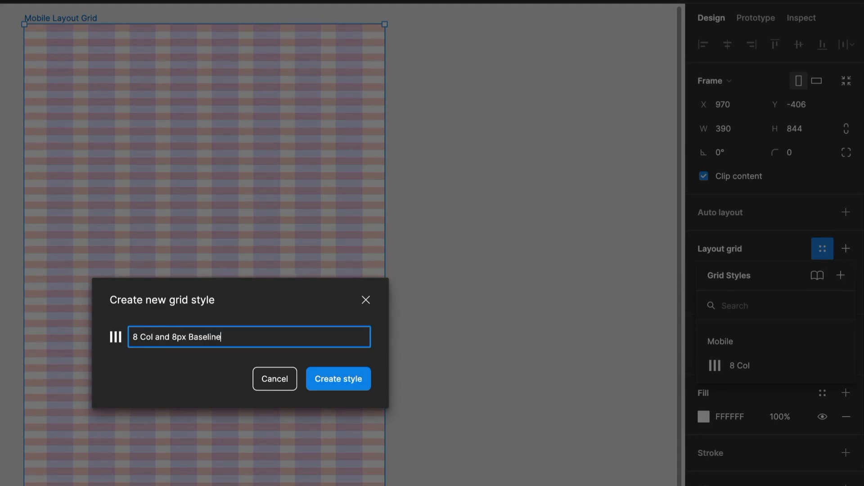
pyautogui.press('Return')
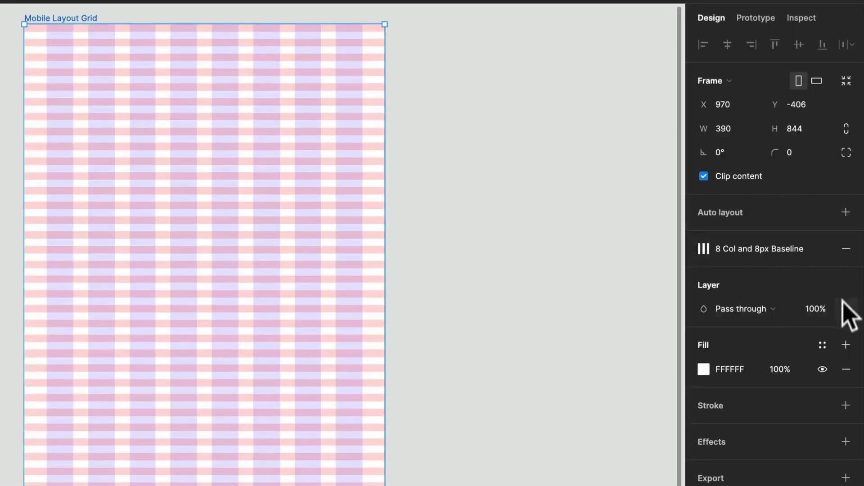
# Move the 8 Col and 8px Baseline grid style into the Mobile style folder.
pyautogui.click(476, 304)
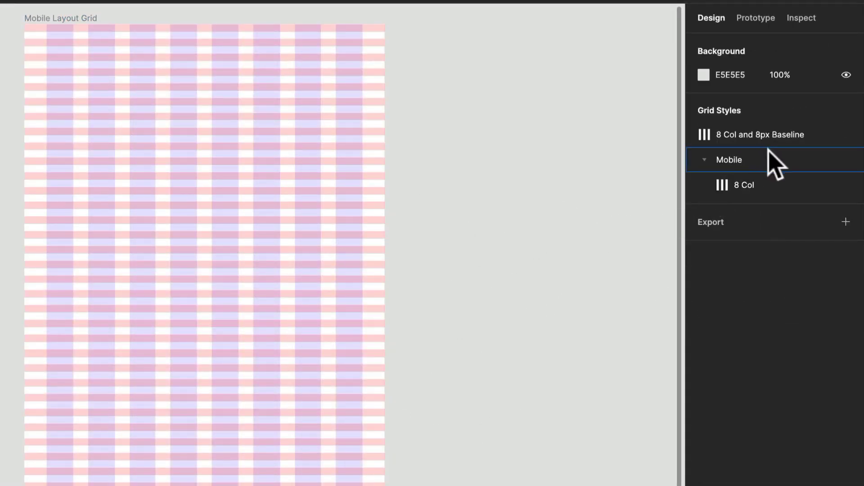
pyautogui.moveTo(758, 129); pyautogui.dragTo(766, 170)
pyautogui.moveTo(759, 135); pyautogui.dragTo(791, 126)
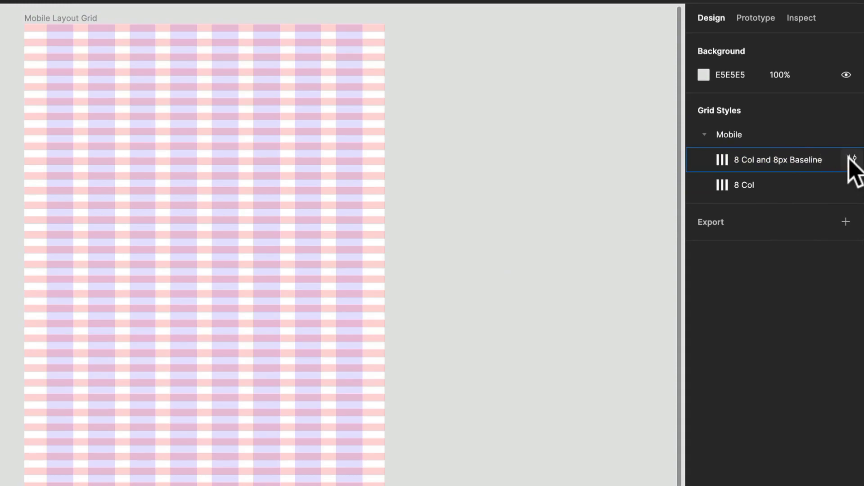
pyautogui.click(851, 158)
pyautogui.click(731, 134)
pyautogui.doubleClick(713, 133)
pyautogui.click(739, 168)
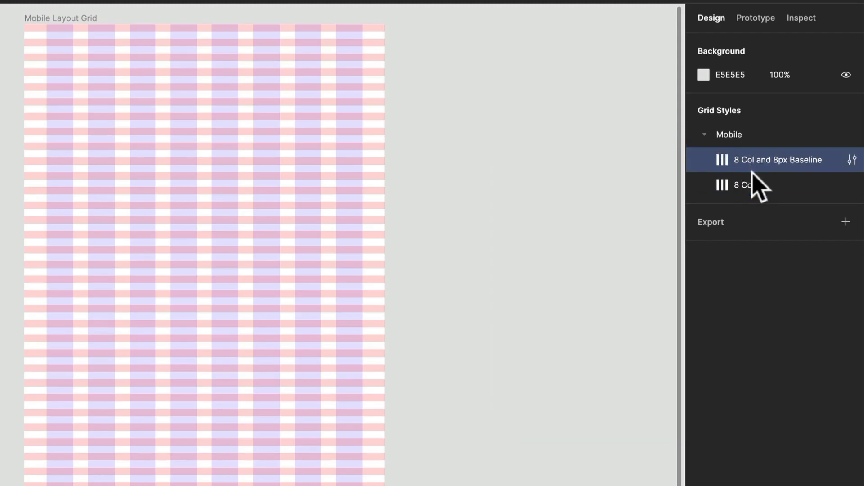
pyautogui.click(751, 182)
pyautogui.click(436, 205)
# Create a new iPhone 13 / 13 Pro frame and apply the Mobile/8 Col and 8px Baseline grid style to it.
pyautogui.scroll(-8, 463, 203)
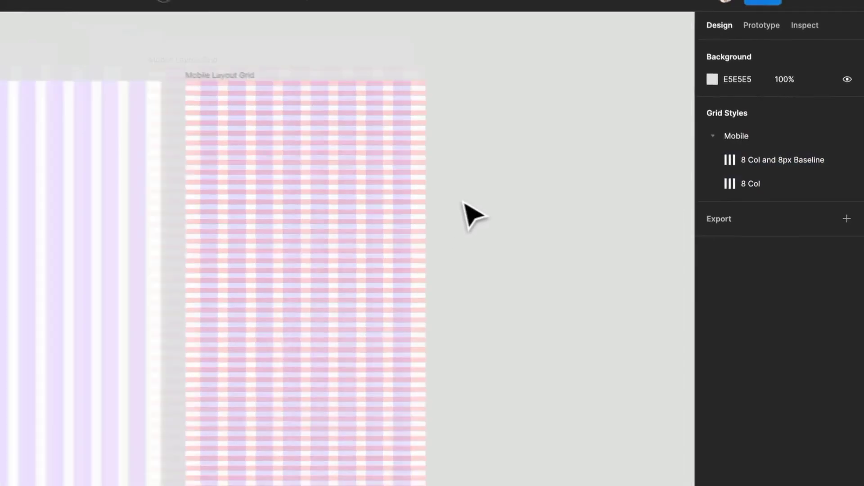
pyautogui.hscroll(2, 450, 176)
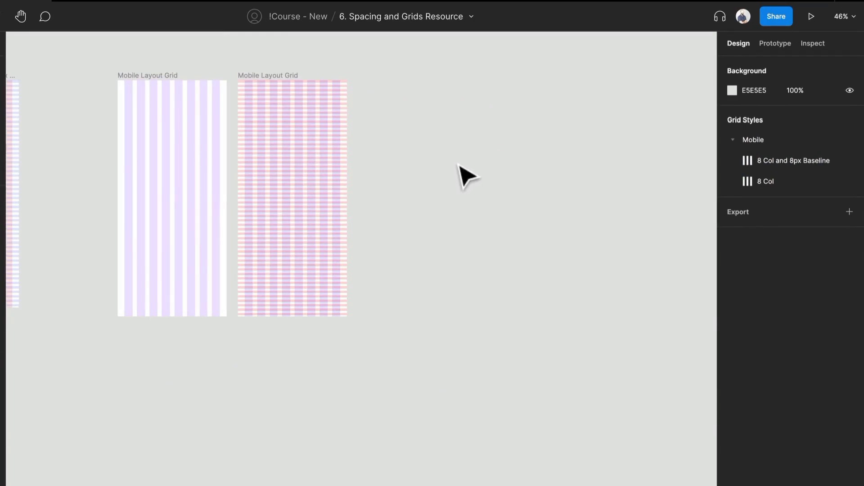
pyautogui.press('f')
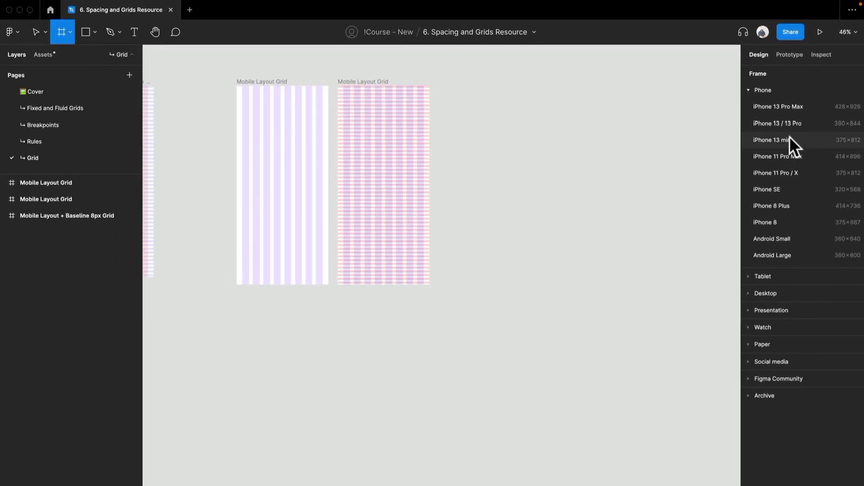
pyautogui.click(790, 126)
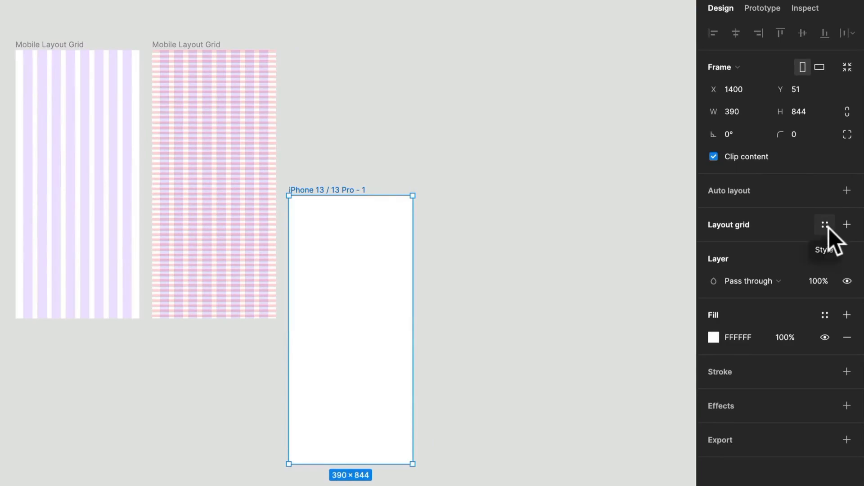
pyautogui.click(829, 228)
pyautogui.click(774, 334)
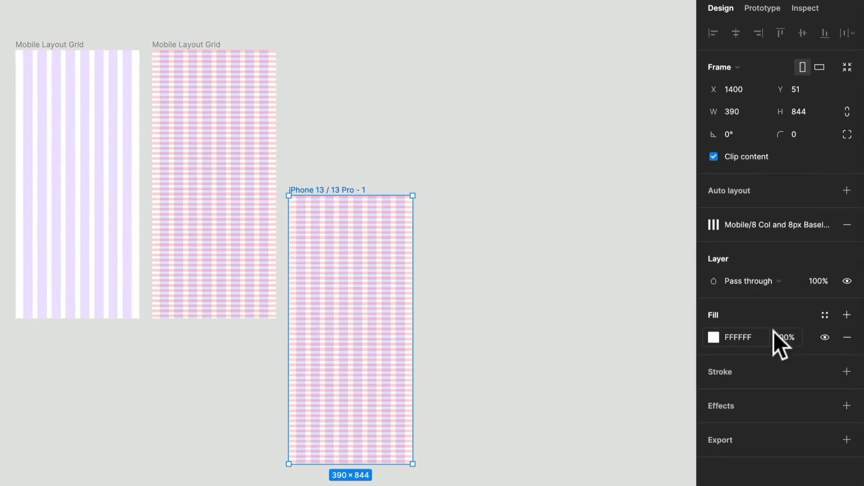
# Switch the new iPhone 13 / 13 Pro frame's grid style to Mobile/8 Col.
pyautogui.click(785, 231)
pyautogui.click(745, 354)
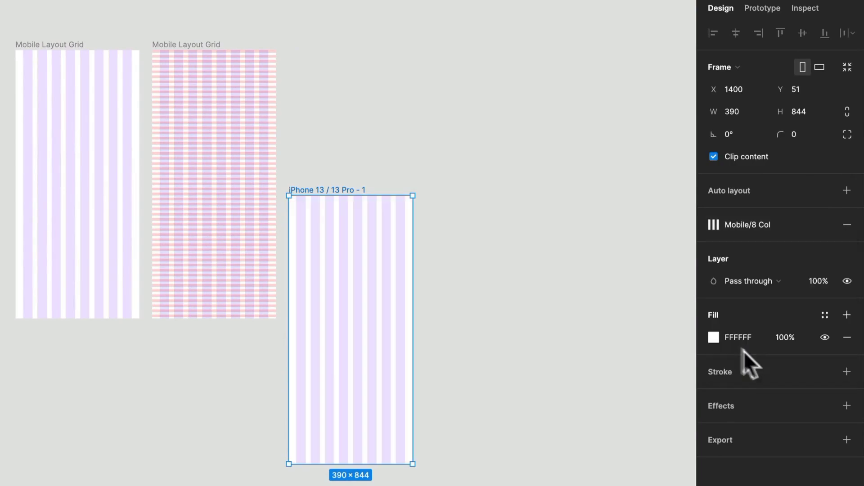
pyautogui.click(501, 249)
pyautogui.click(351, 193)
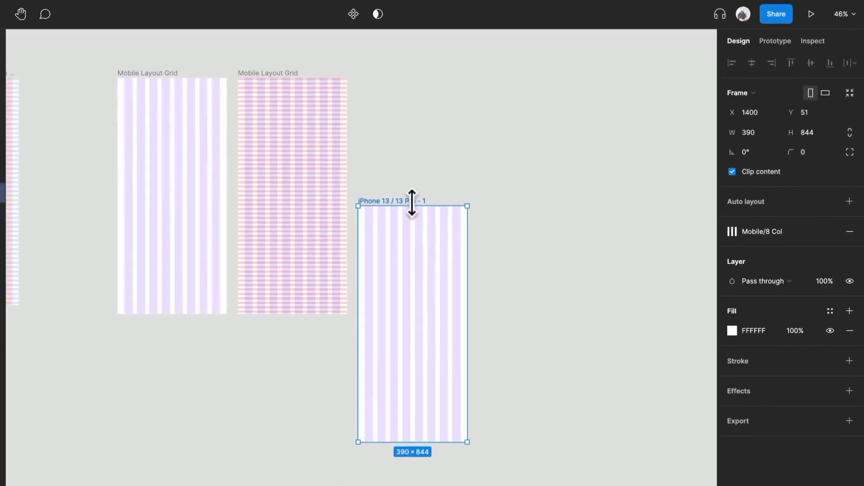